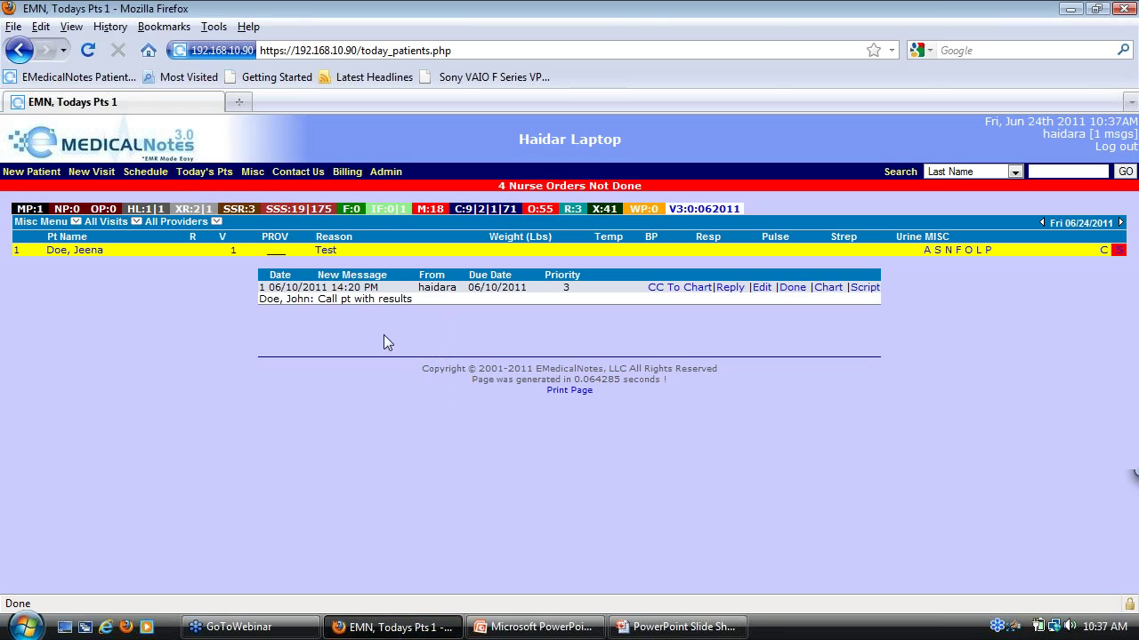
Open the chart of the patient named in the new message and review its clinical decision support and health maintenance tables
click(817, 288)
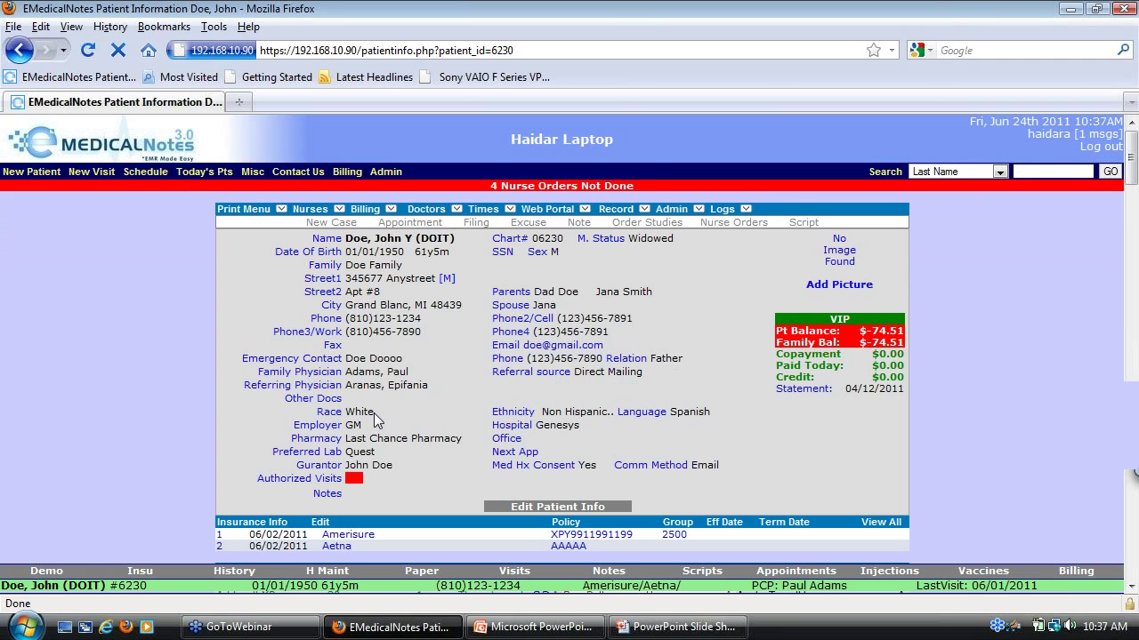
scroll(378, 463, down, 5)
scroll(377, 464, down, 8)
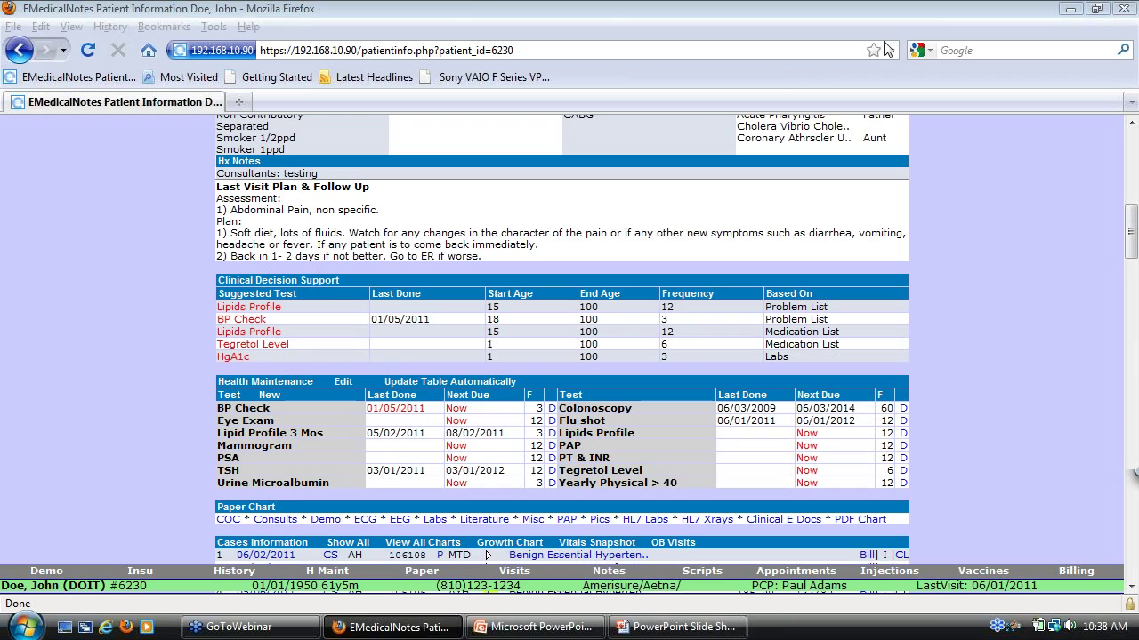
scroll(409, 262, up, 10)
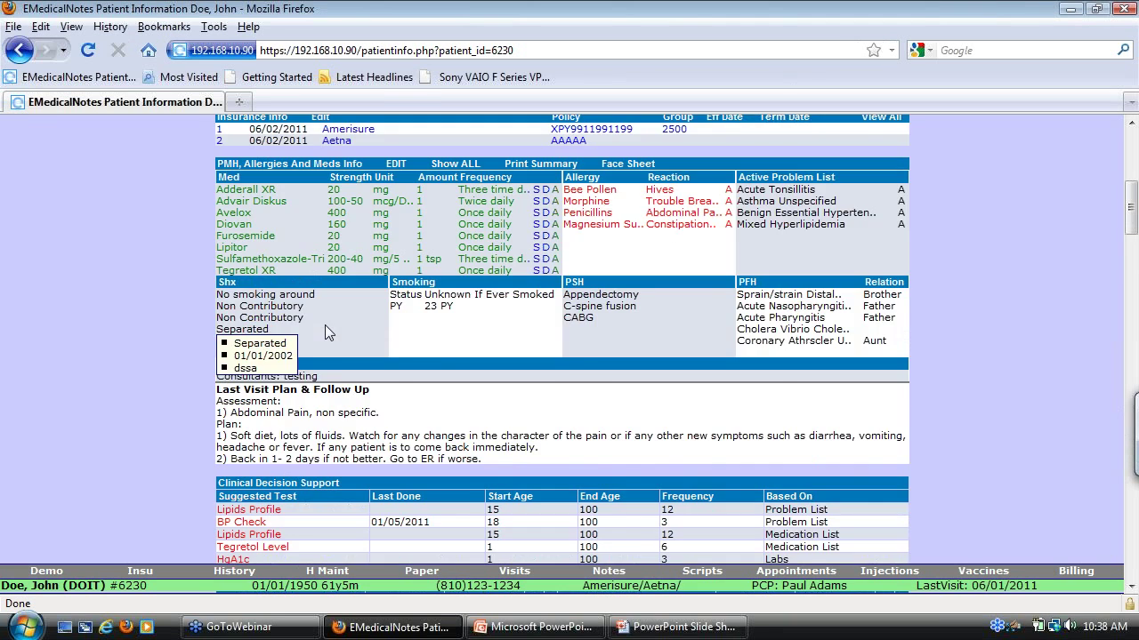
Open the HgA1c health maintenance test for editing and review its problem, medication, allergy and lab matching lists
click(253, 175)
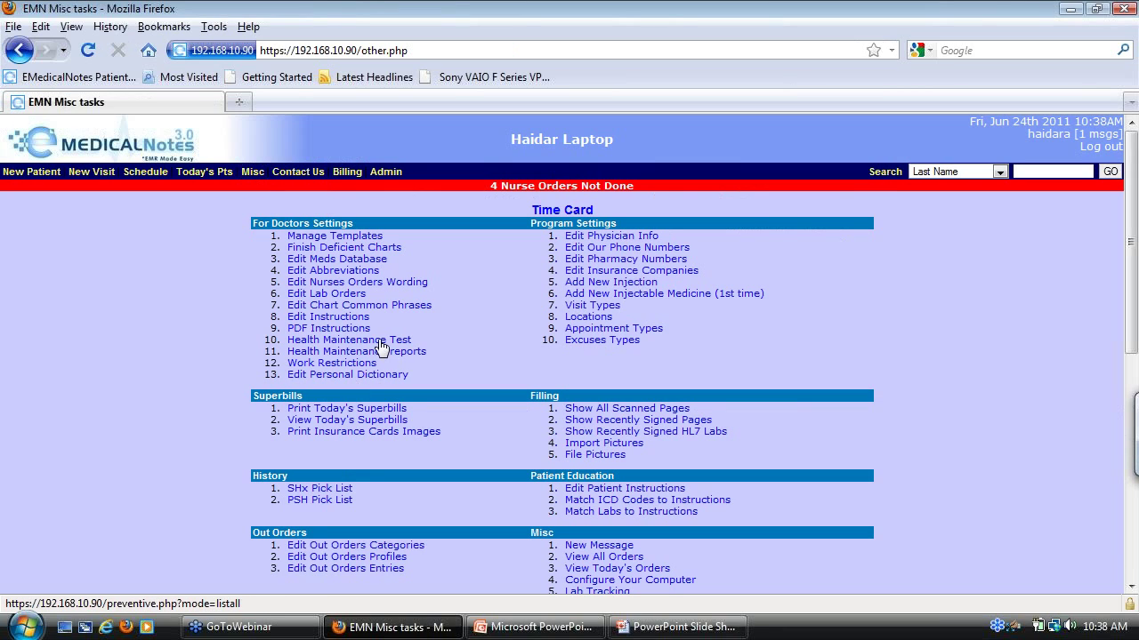
click(347, 341)
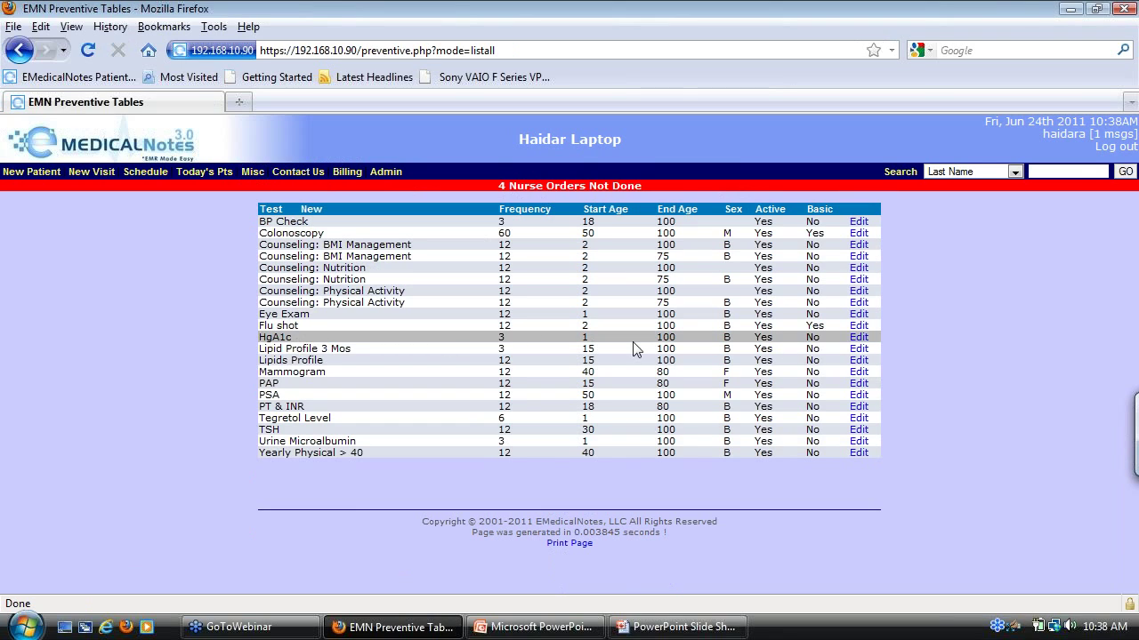
click(859, 339)
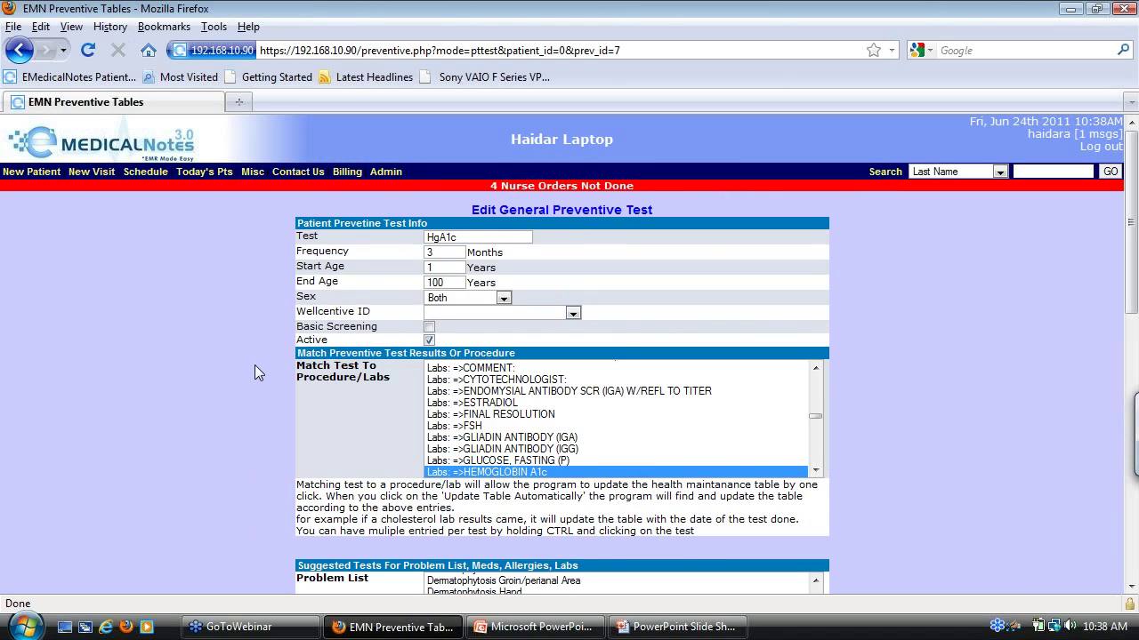
scroll(254, 371, down, 8)
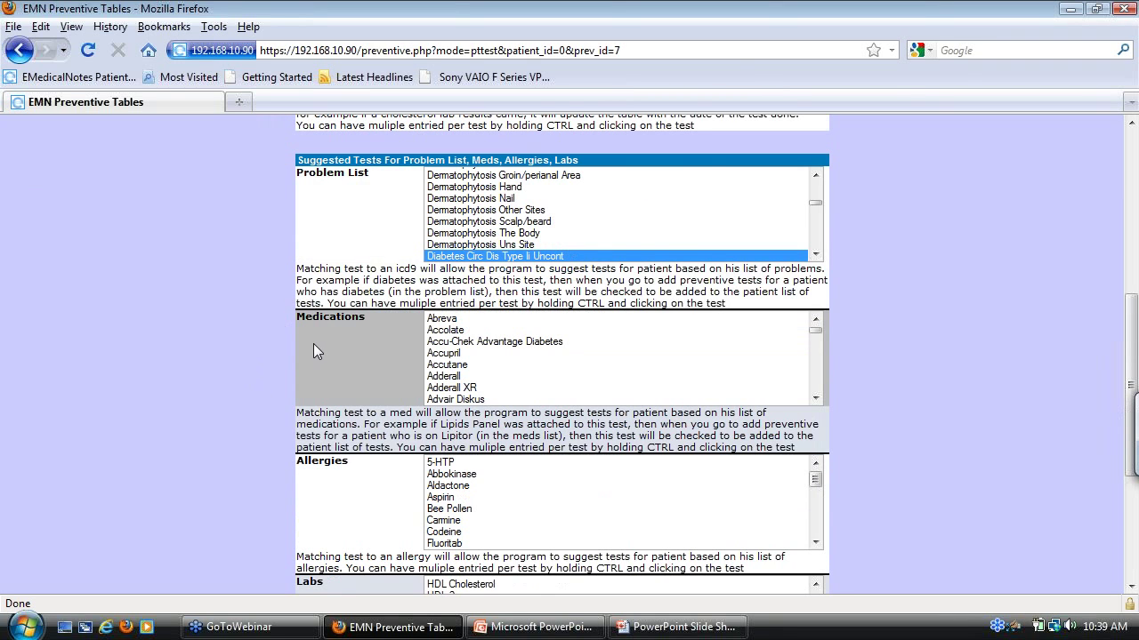
scroll(307, 427, down, 4)
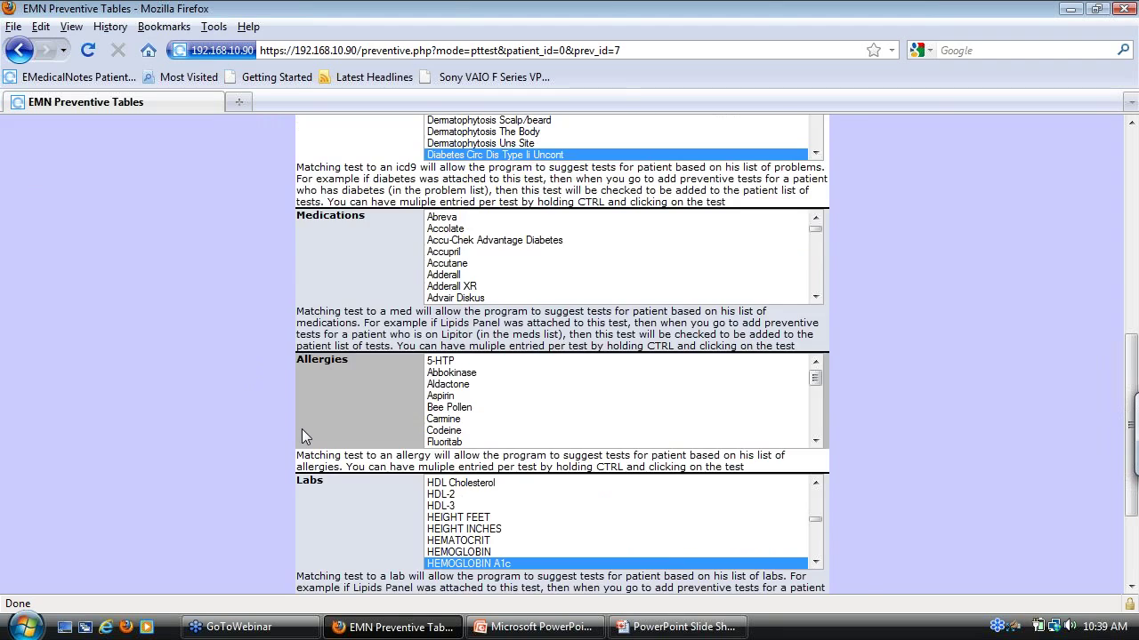
scroll(241, 414, up, 6)
Match the HgA1c test to the problem list's diabetes diagnoses, from Diabetes Circ Dis Type Ii Uncont through Diabetes W Manif Ot Type Ii
click(496, 312)
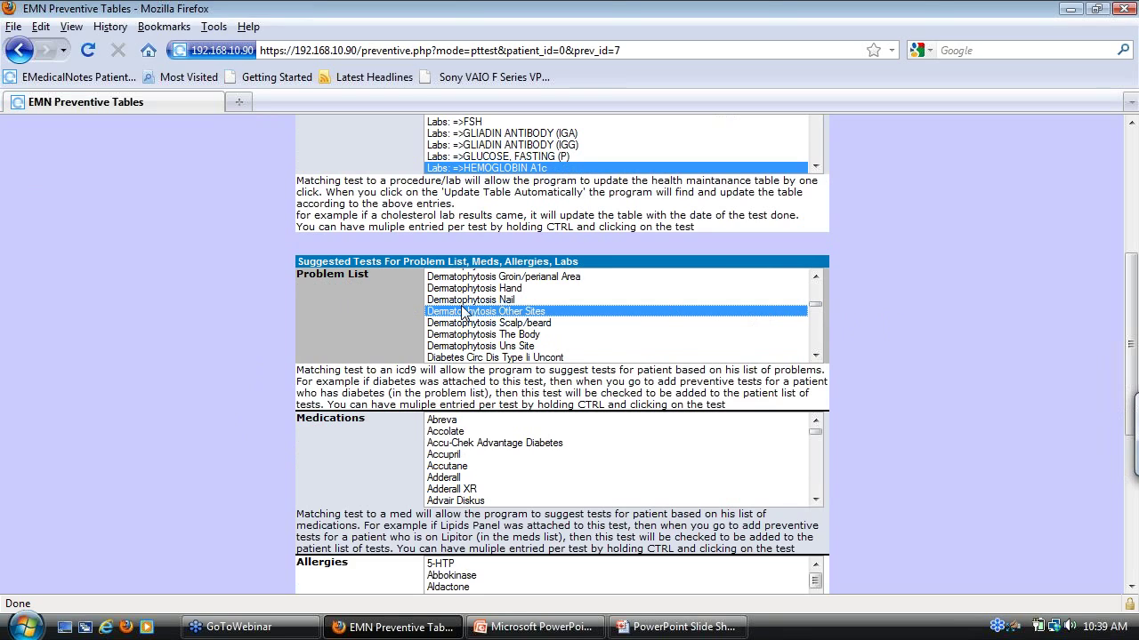
click(492, 334)
key(Down)
key(Down)
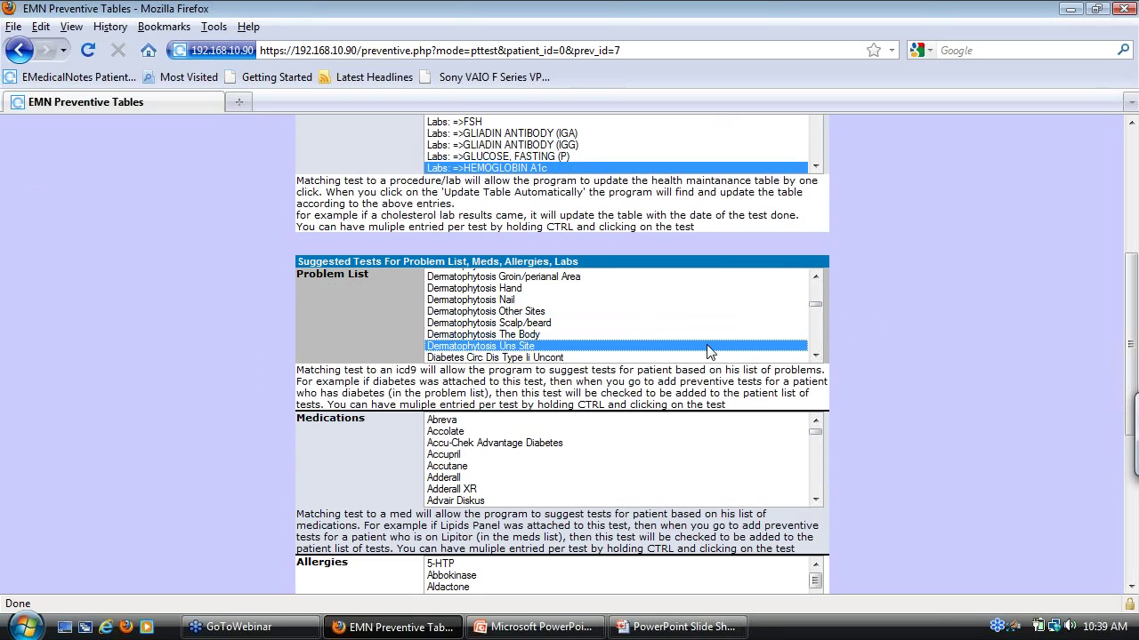
scroll(707, 344, down, 1)
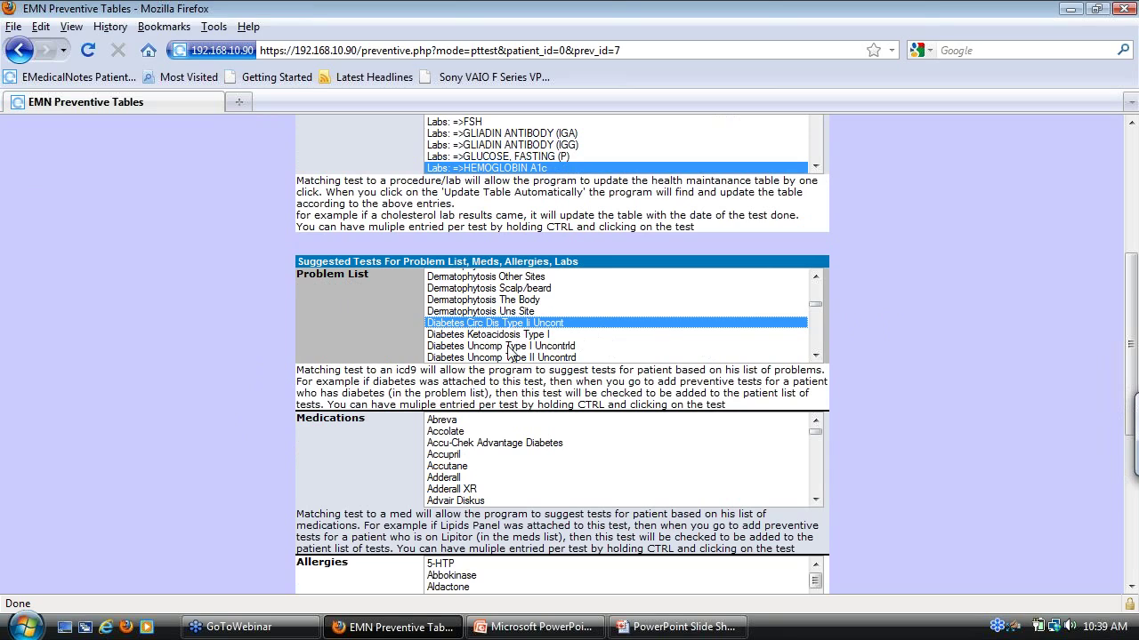
scroll(508, 355, down, 3)
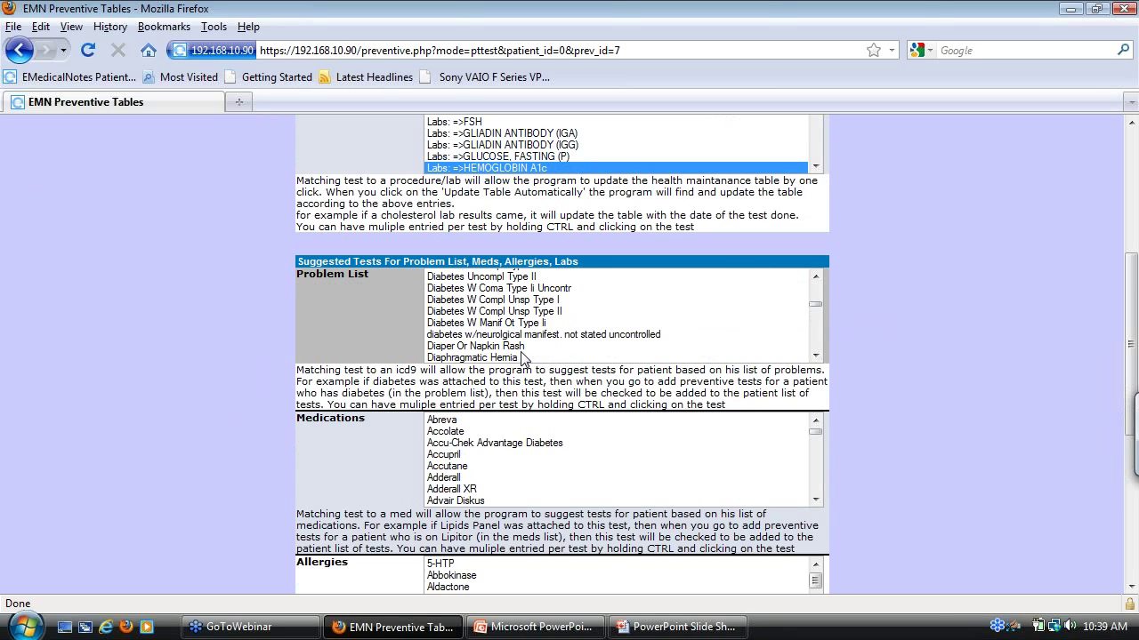
scroll(472, 327, up, 2)
shift+click(470, 326)
scroll(514, 316, up, 1)
scroll(525, 313, down, 2)
scroll(538, 307, up, 2)
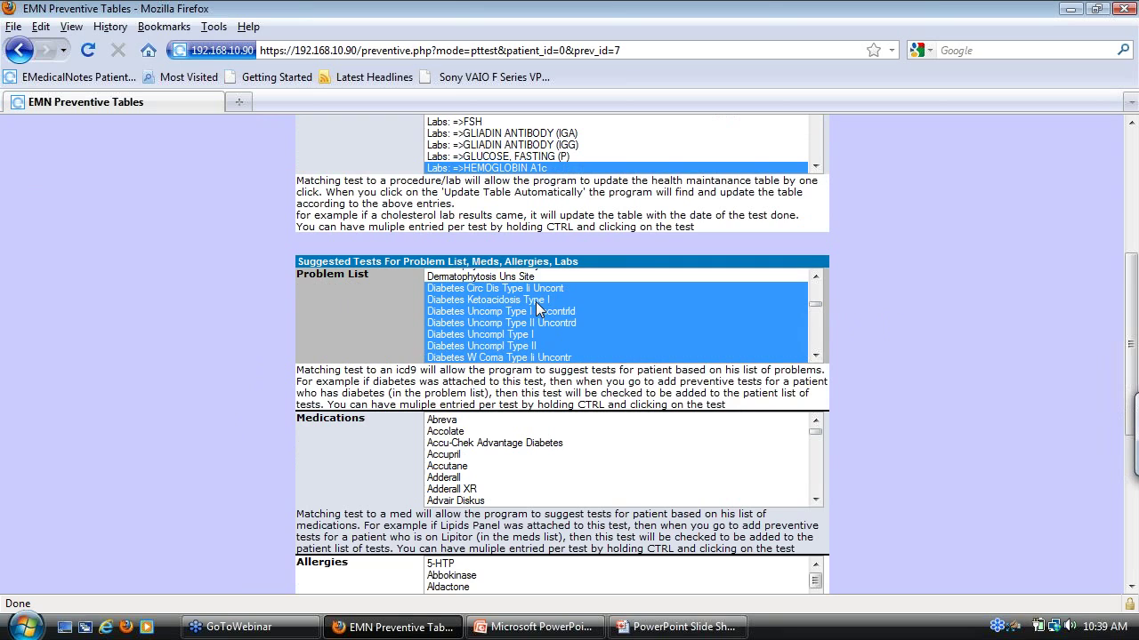
scroll(537, 301, down, 1)
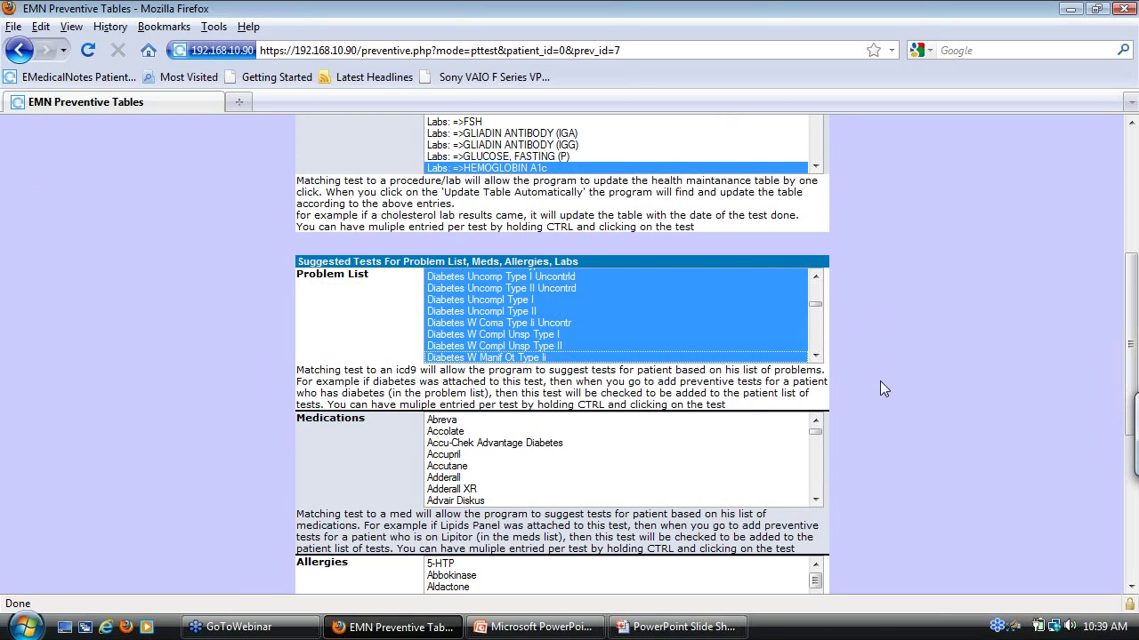
Set HEMOGLOBIN A1c as the matched lab for suggesting the test and save the updated test
scroll(889, 374, down, 7)
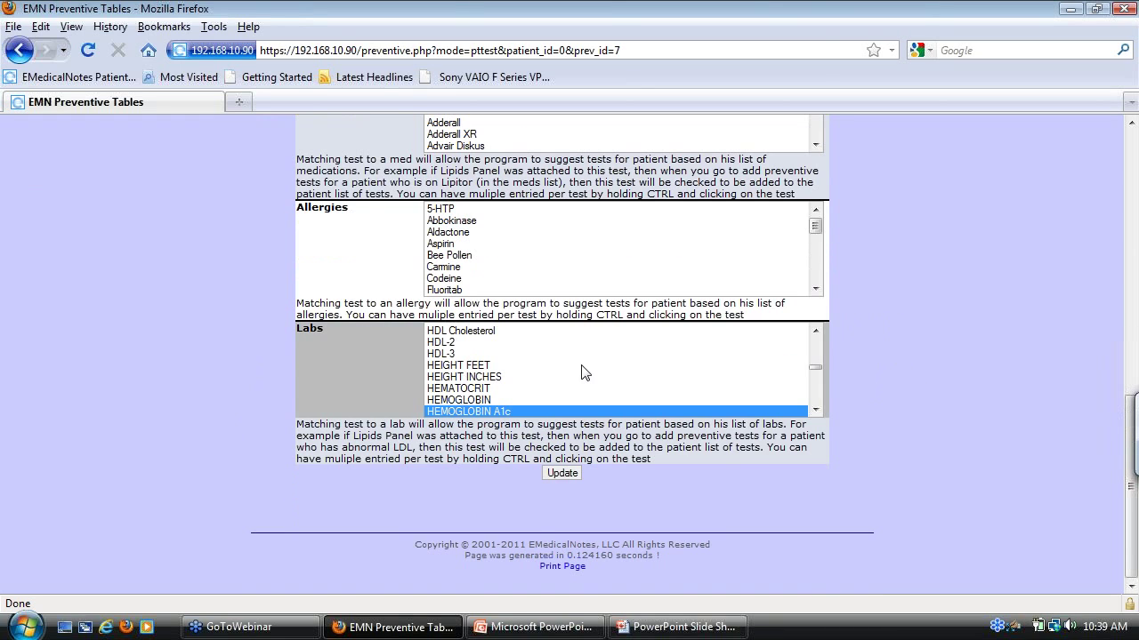
click(488, 400)
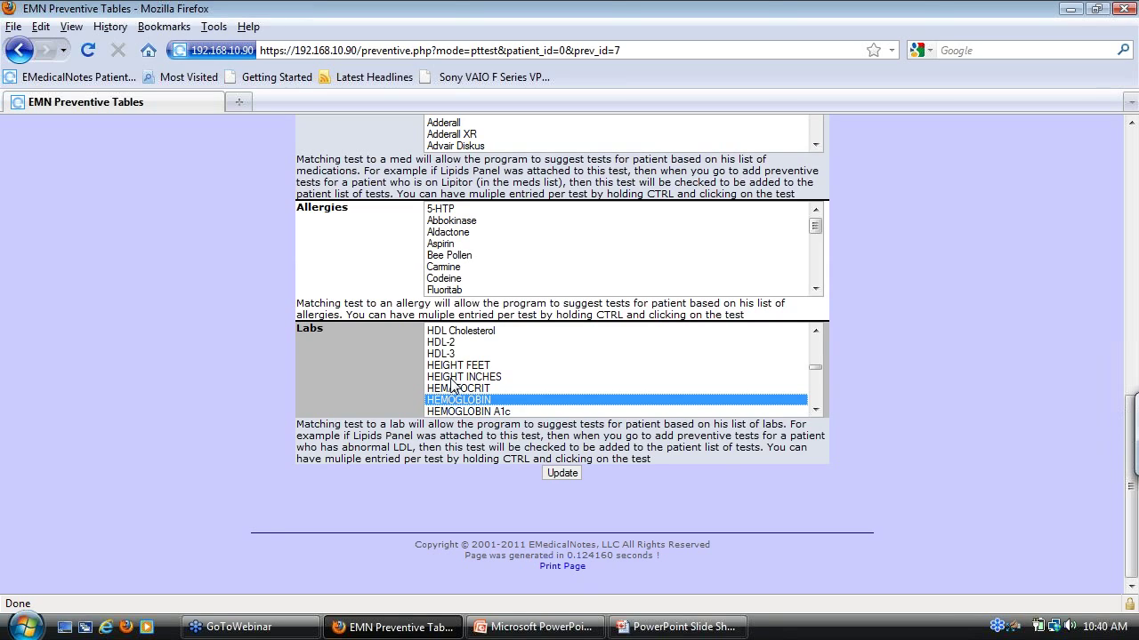
click(481, 411)
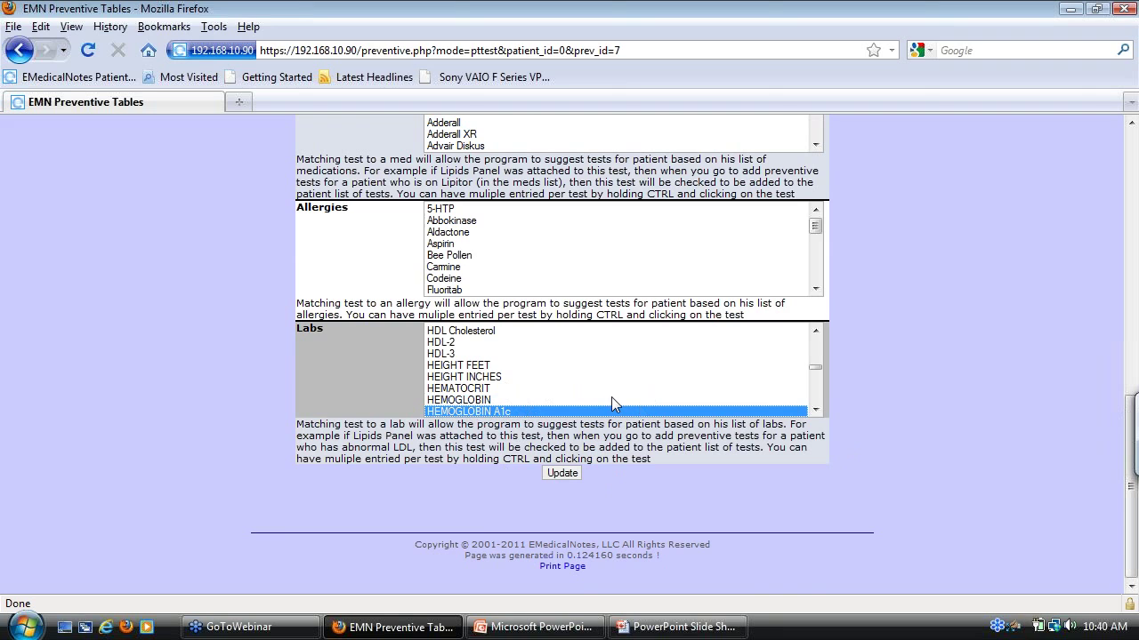
scroll(855, 432, down, 10)
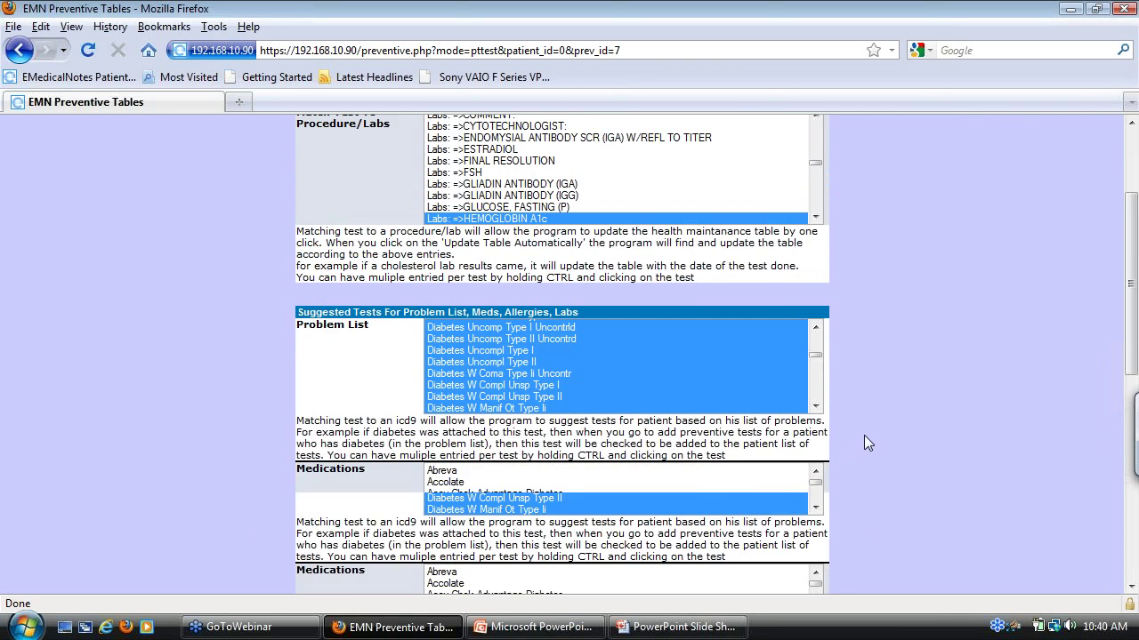
click(554, 472)
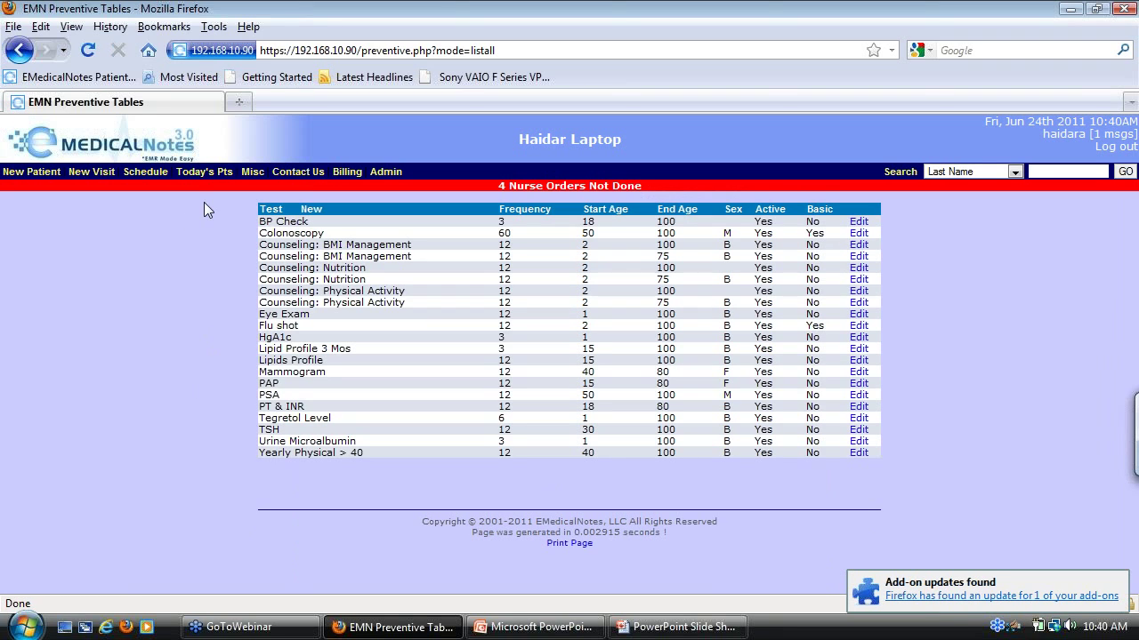
Delete the Diabetes Uncompl Type II problem from today's patient's history and check the suggested tests in the chart
click(204, 172)
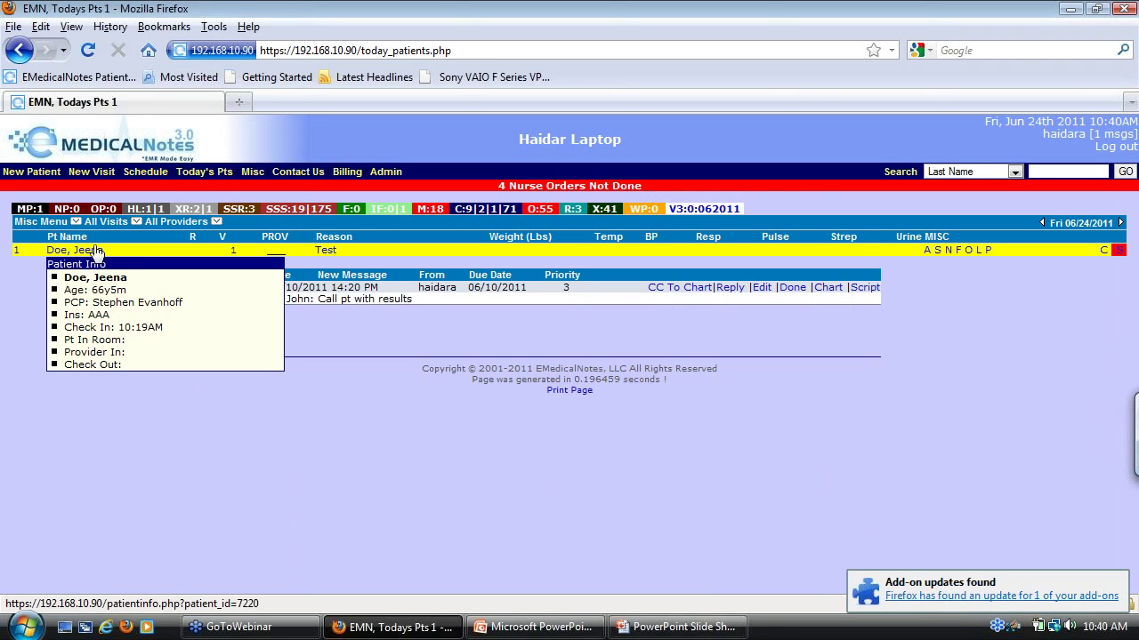
click(96, 253)
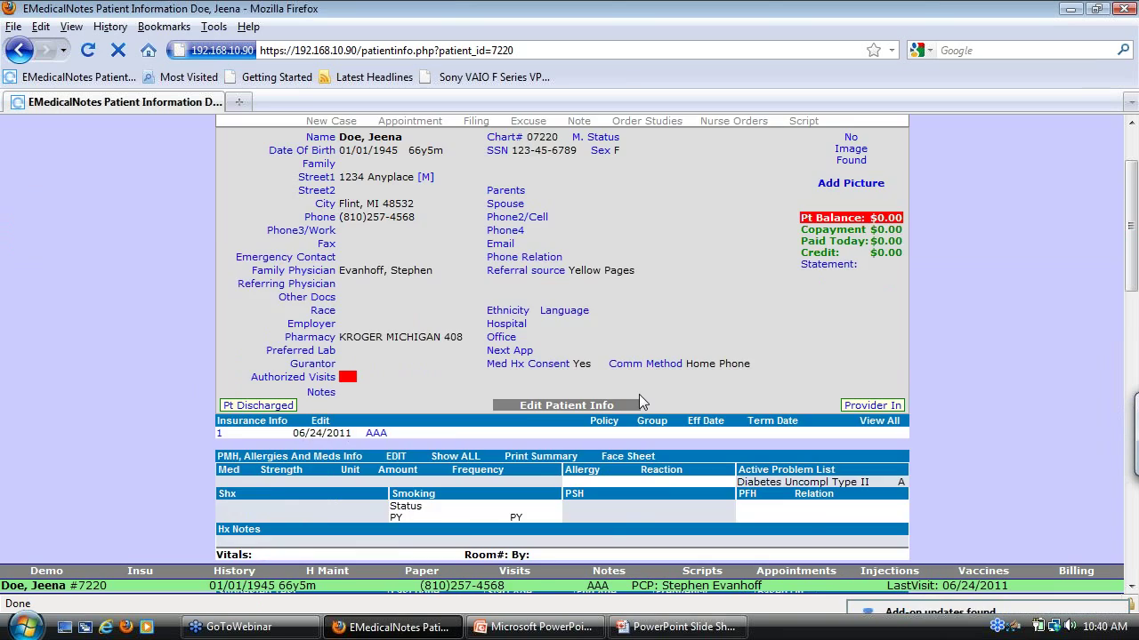
scroll(639, 394, down, 2)
click(394, 356)
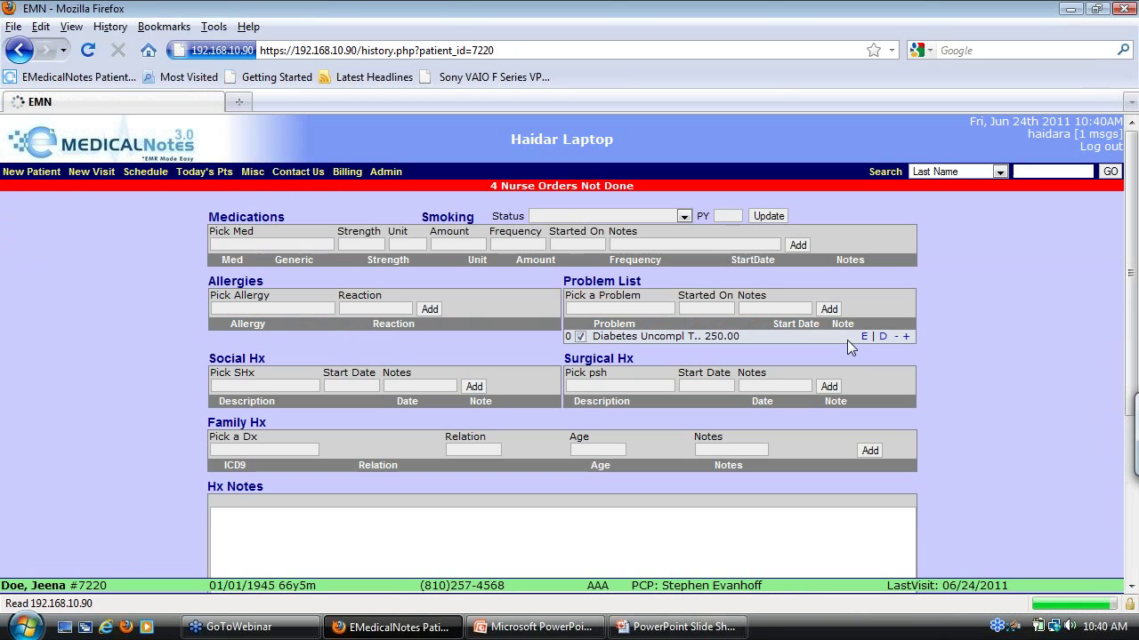
click(882, 337)
click(538, 335)
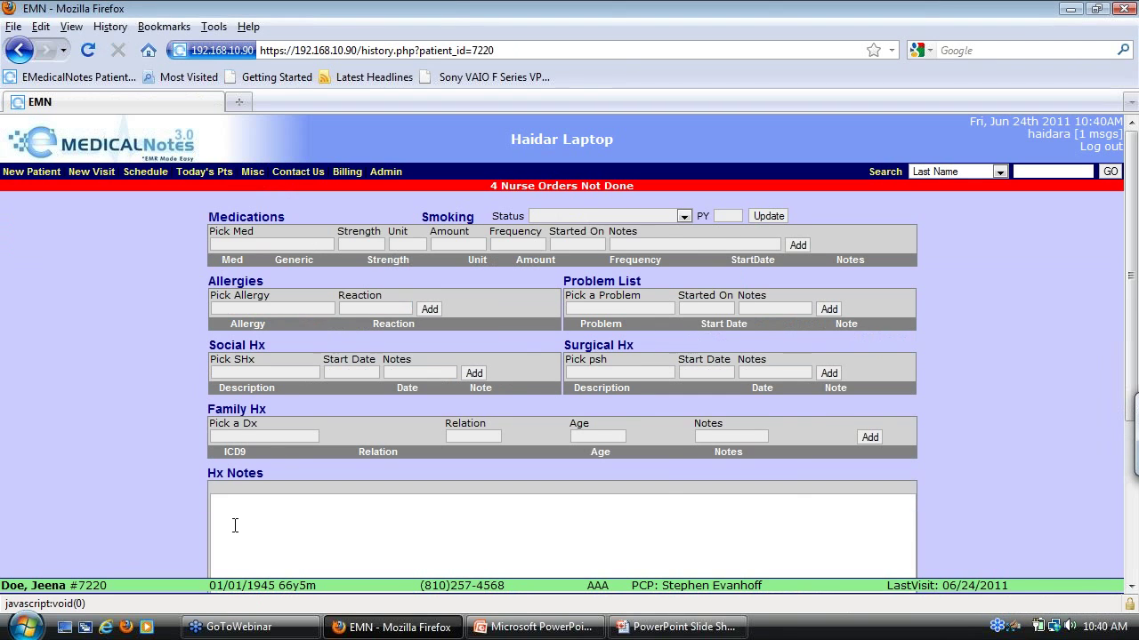
click(168, 587)
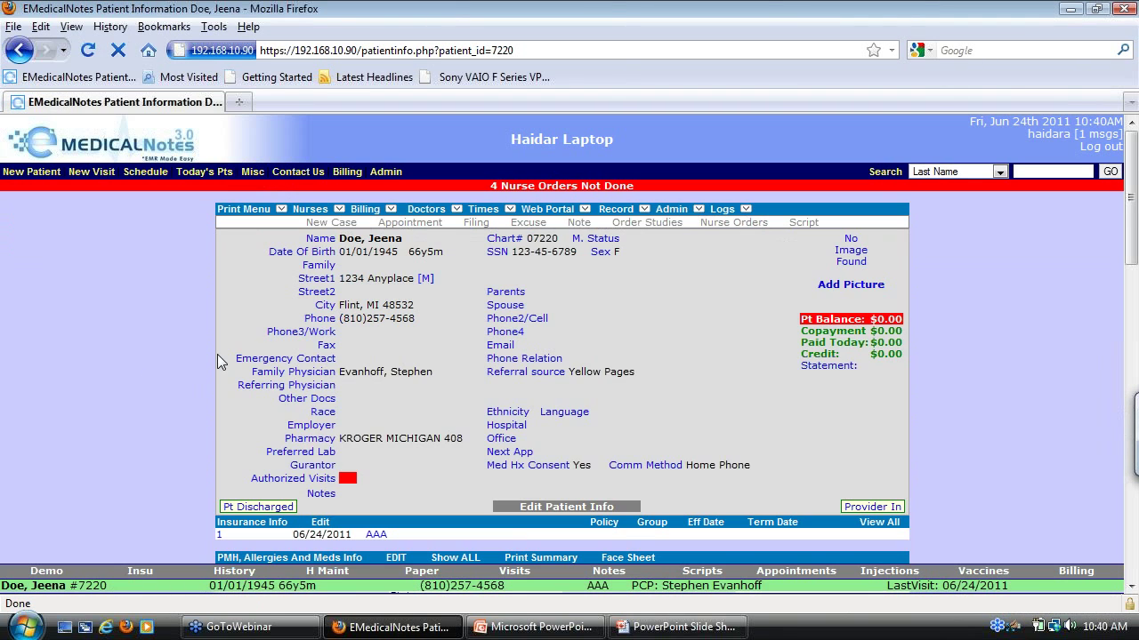
scroll(249, 356, down, 6)
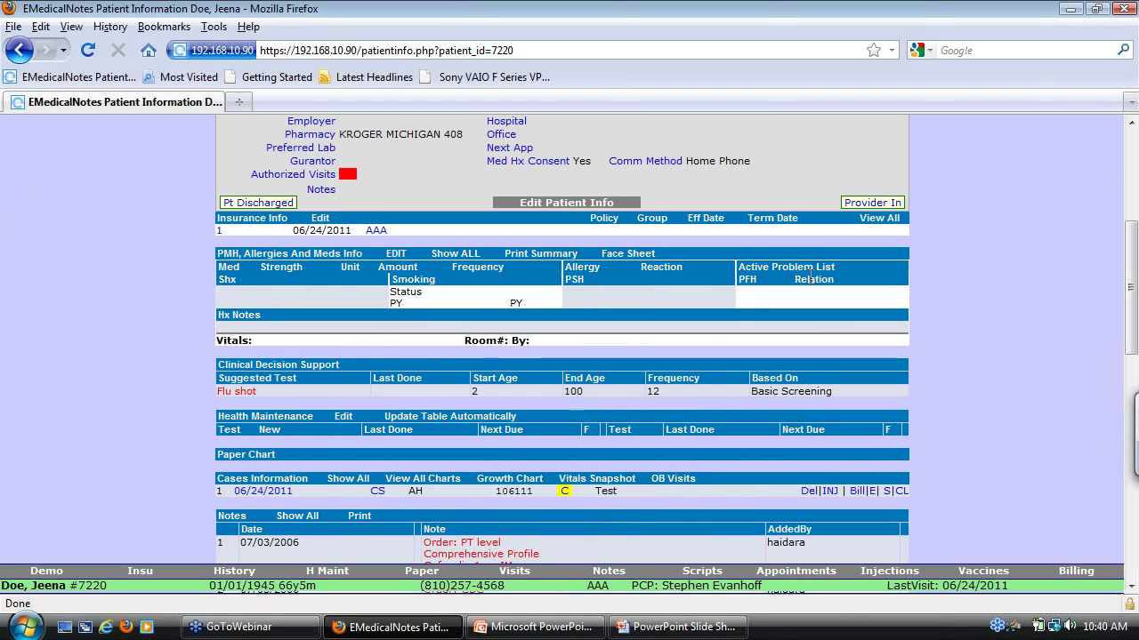
Add Diabetes Uncompl Type II (250.00) to the patient's problem list
click(401, 255)
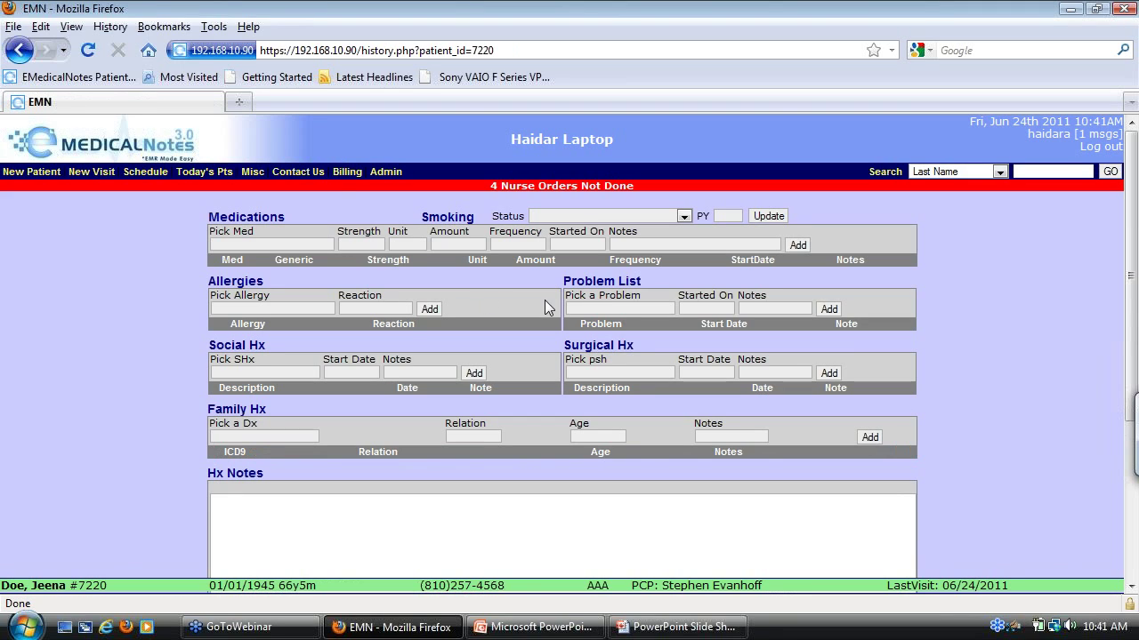
click(592, 311)
text(diabe)
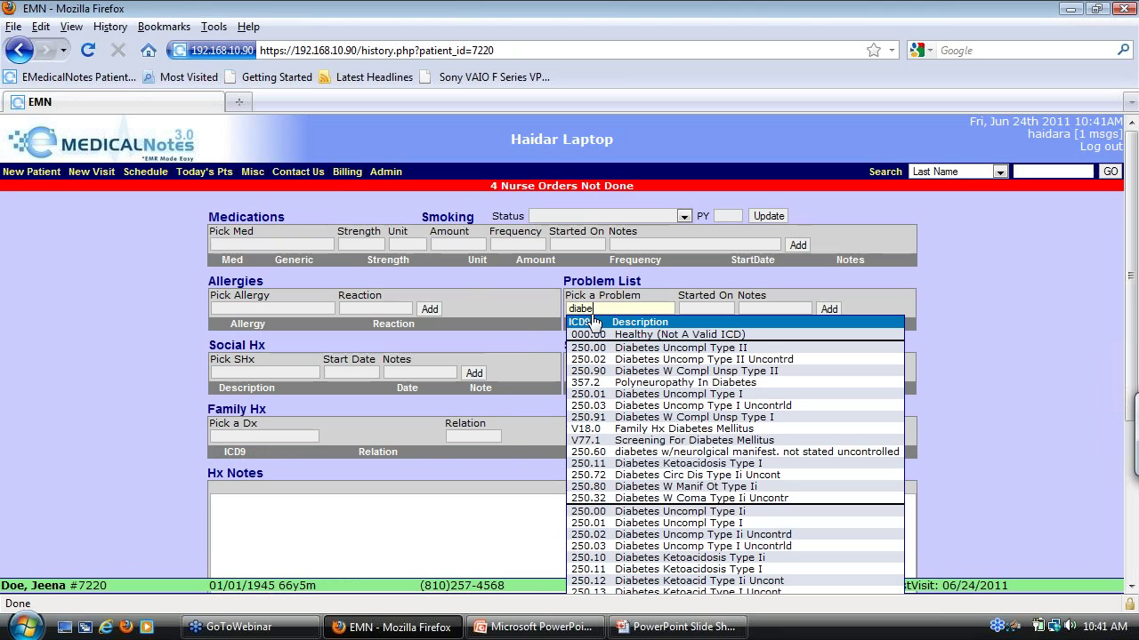
click(661, 348)
click(820, 311)
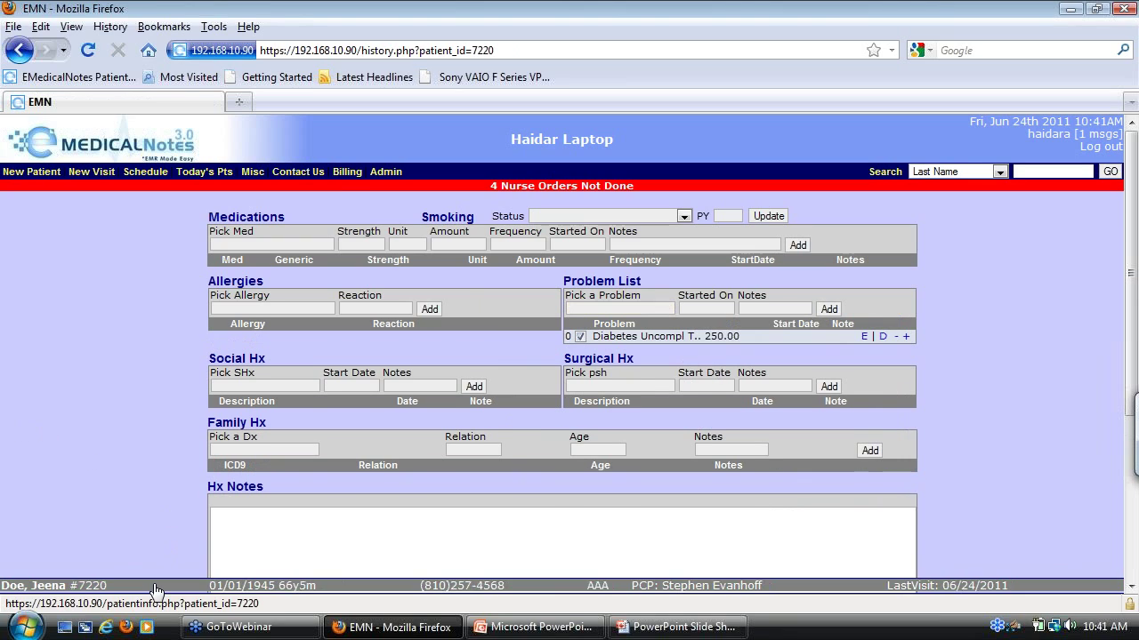
Return to the patient's chart and examine which suggested tests are based on the problem list
click(152, 587)
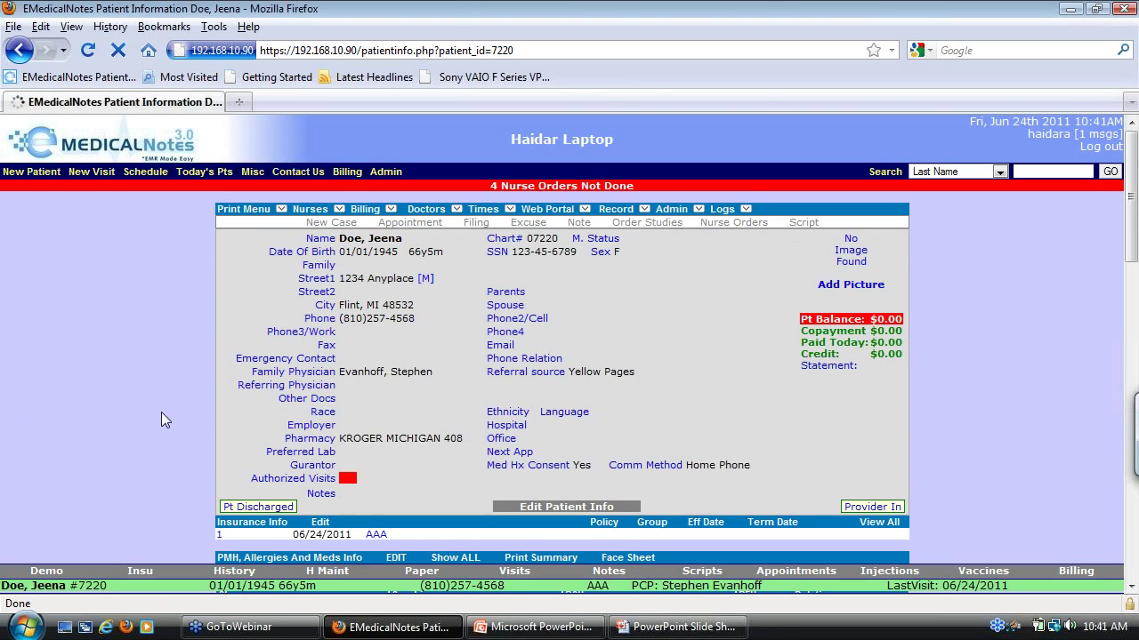
scroll(161, 411, down, 8)
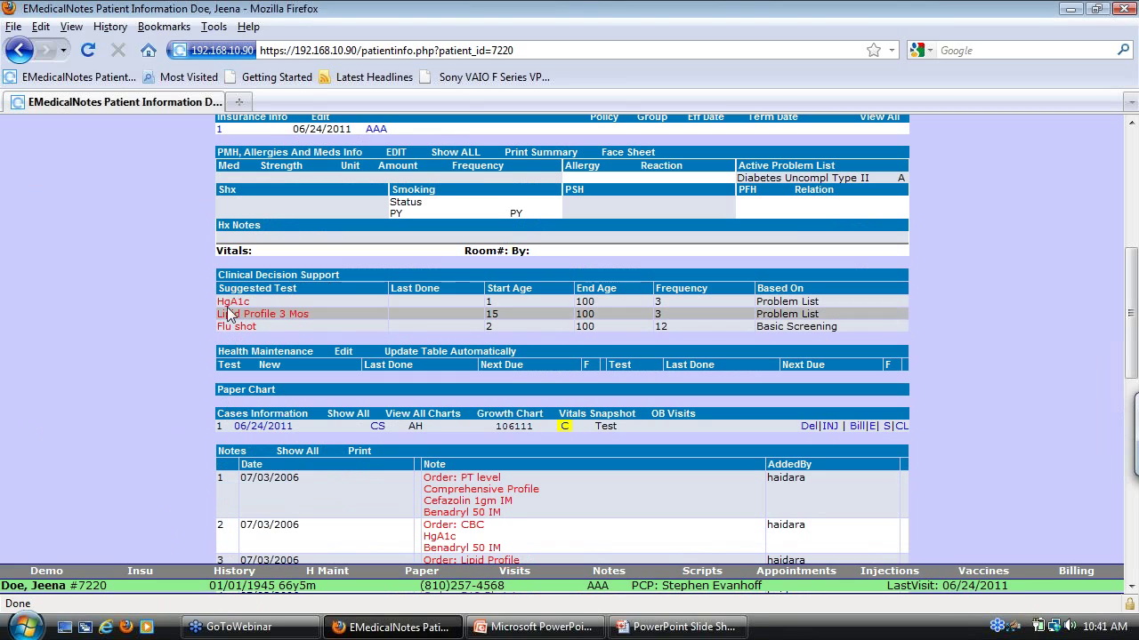
mouse_move(836, 171)
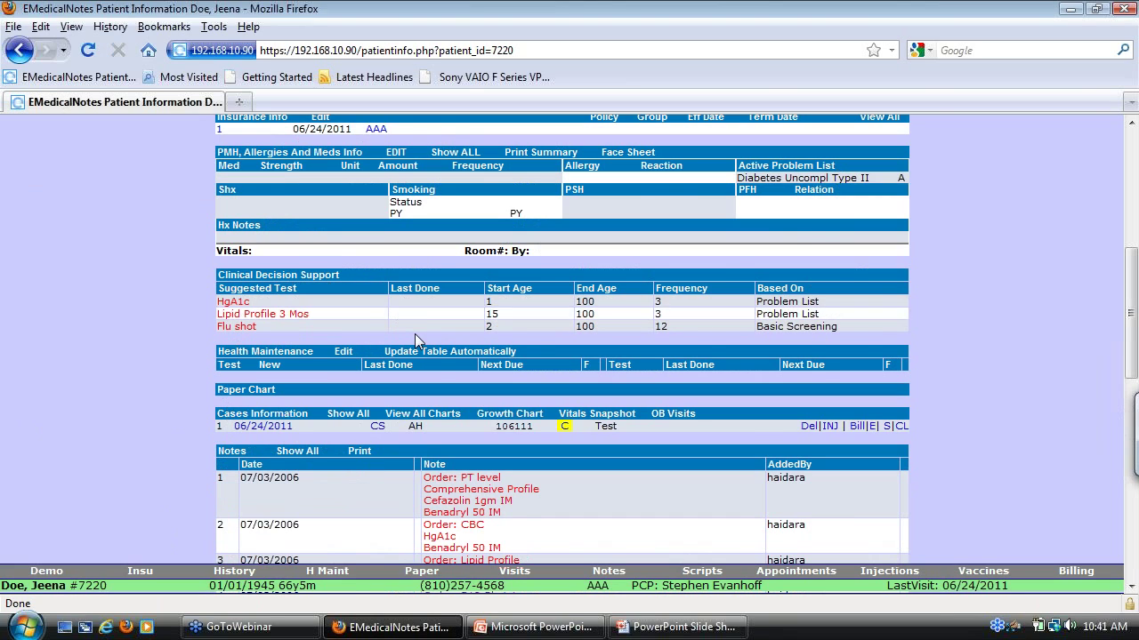
scroll(415, 334, down, 2)
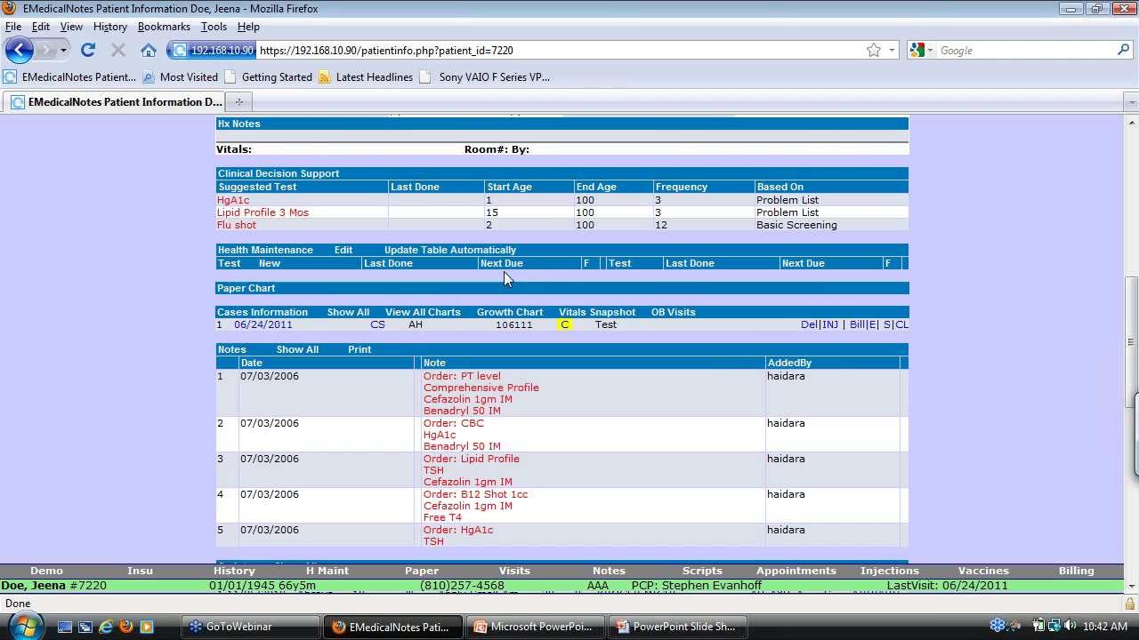
scroll(503, 272, up, 10)
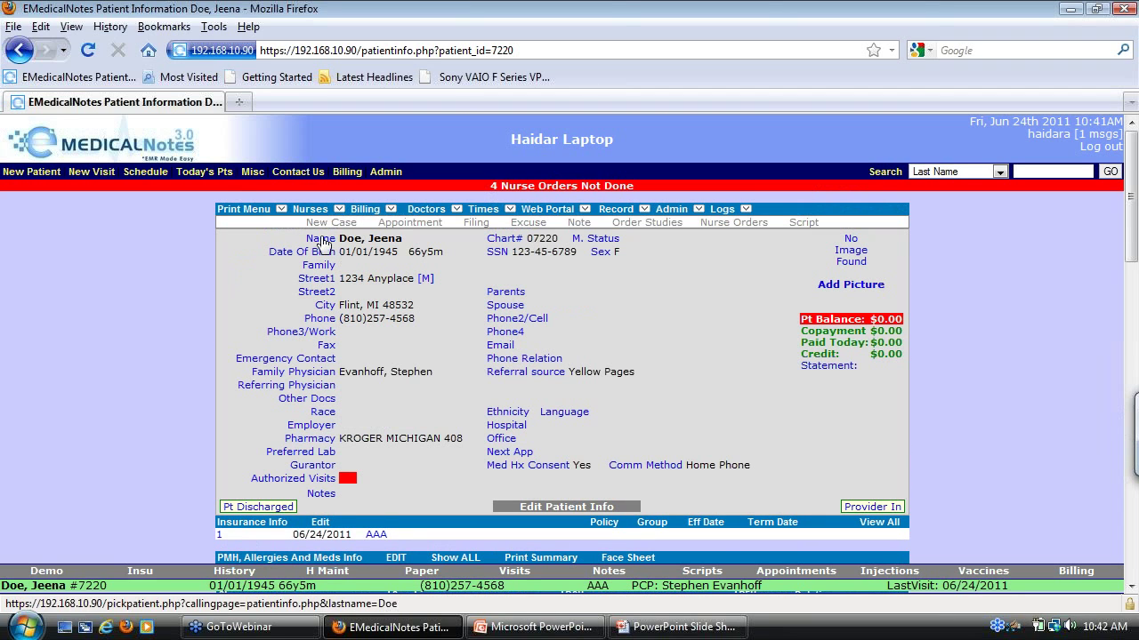
Open the Colonoscopy health maintenance test for editing and review its frequency, age range, sex and Basic Screening settings
click(253, 172)
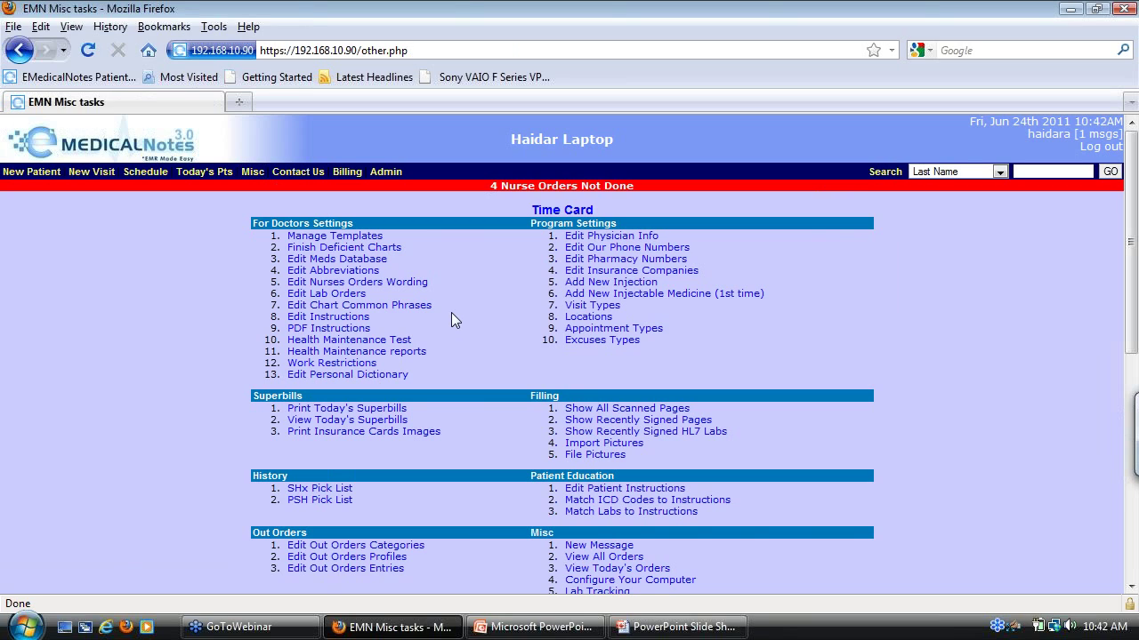
click(369, 343)
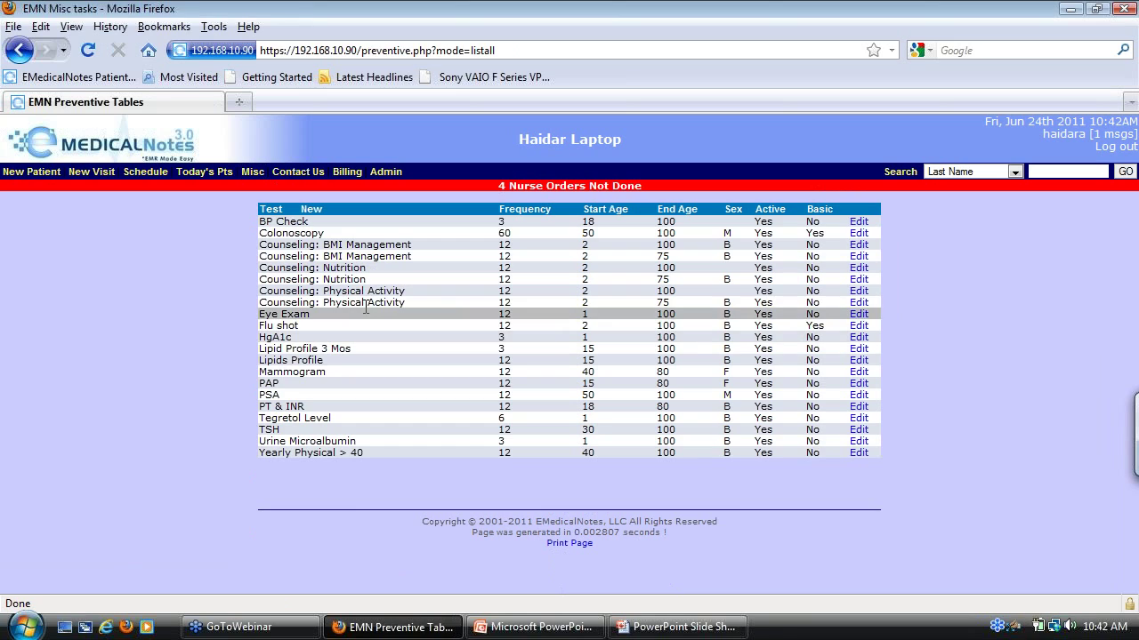
click(859, 233)
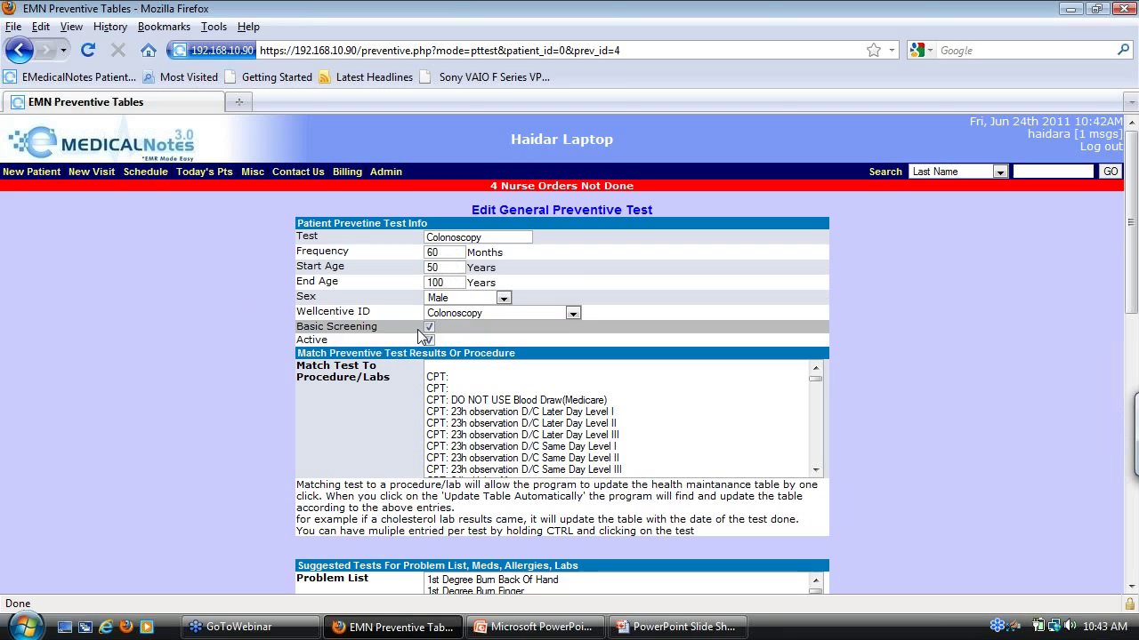
Open the chart of the patient named in today's message and examine the Clinical Decision Support and Health Maintenance tables
click(203, 171)
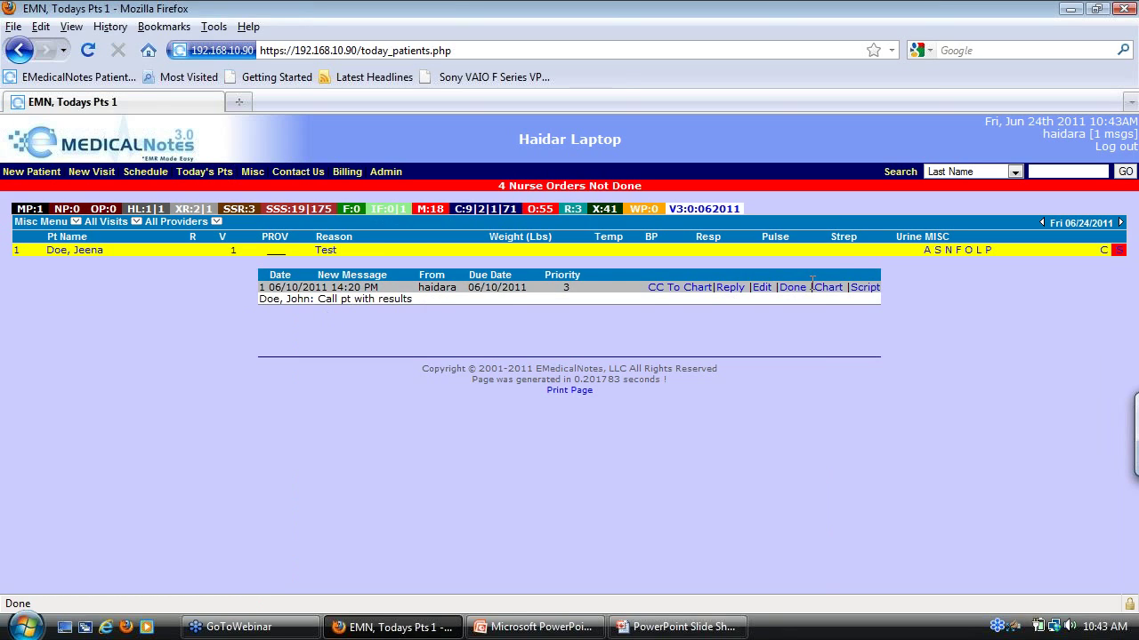
click(828, 290)
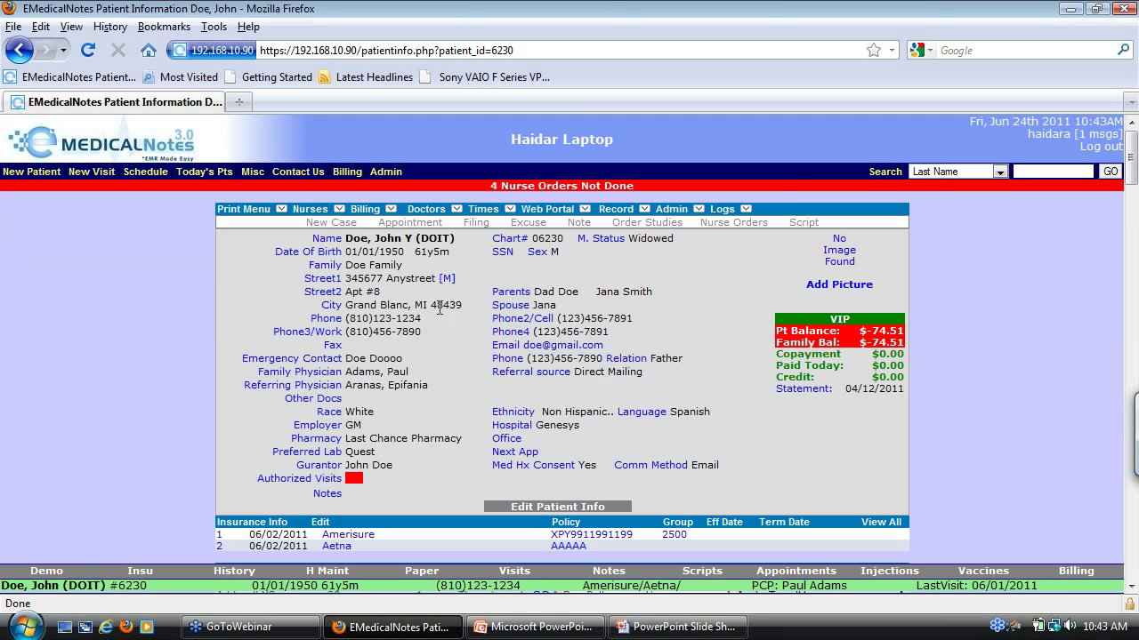
scroll(402, 356, down, 6)
scroll(196, 360, down, 6)
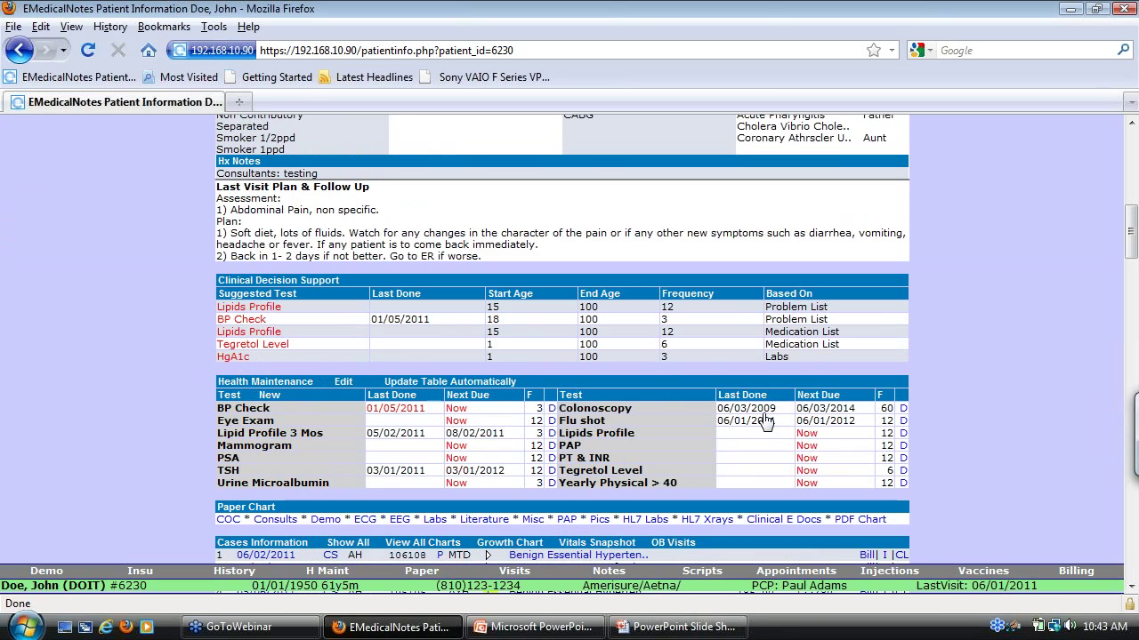
Delete the Colonoscopy entry from the patient's previous preventive history and confirm the deletion
click(342, 392)
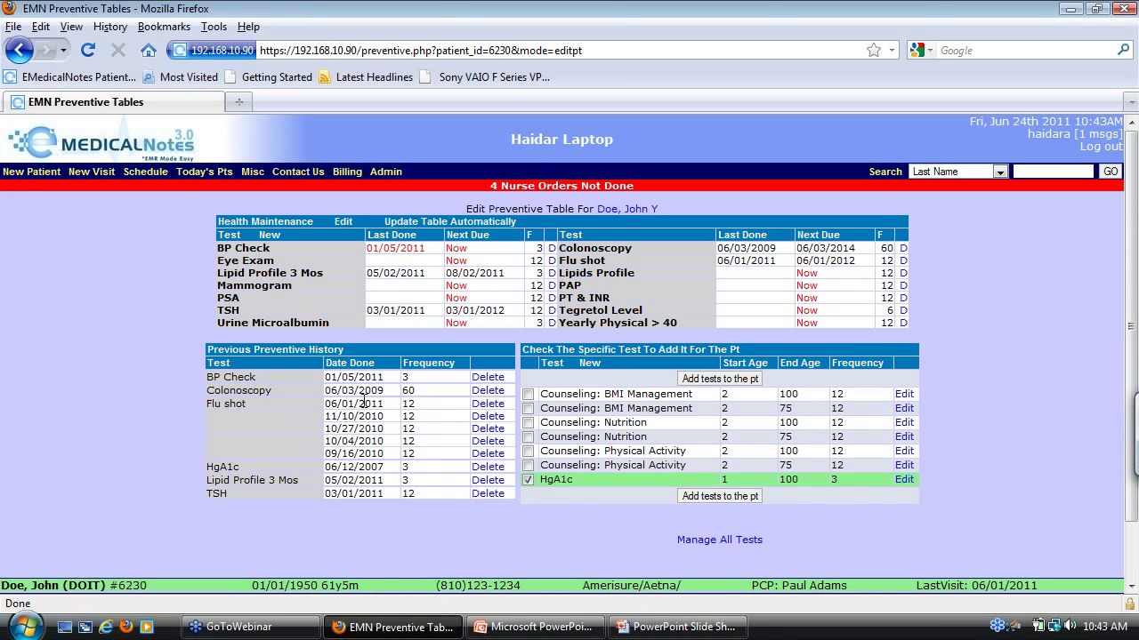
click(488, 393)
click(527, 335)
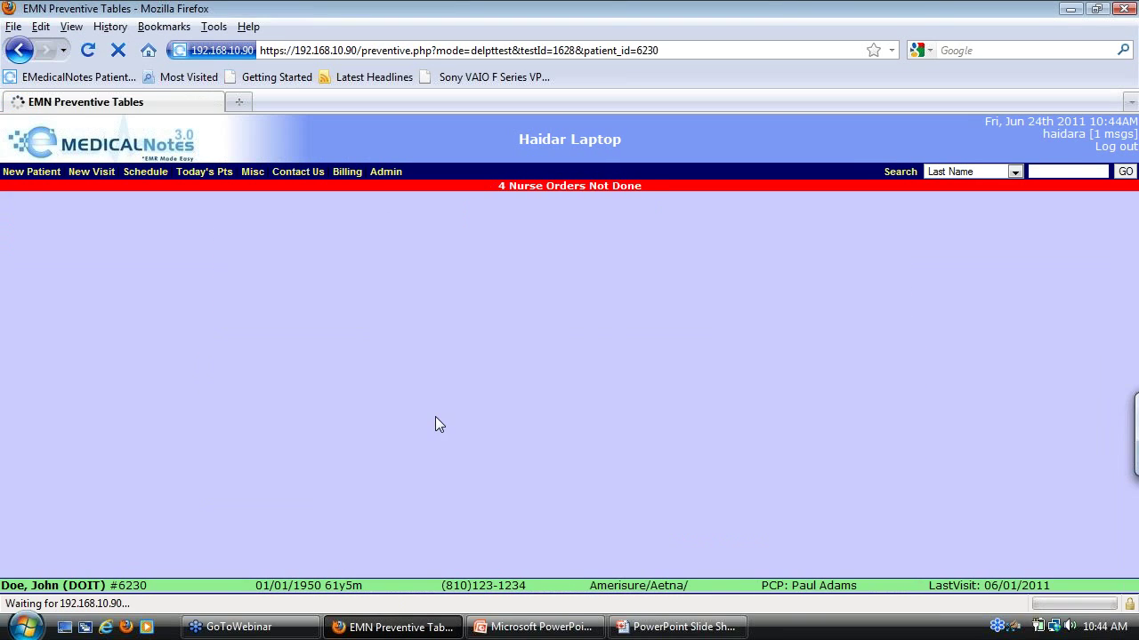
Return to the patient's chart and check what the Colonoscopy suggestion is based on under Clinical Decision Support
click(293, 589)
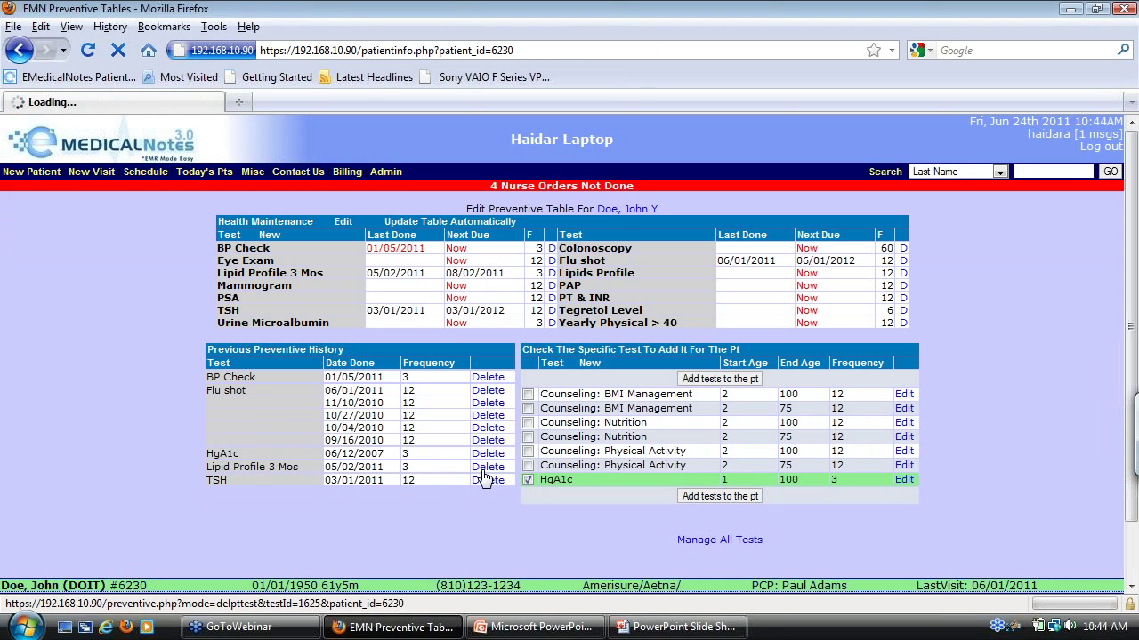
scroll(301, 445, down, 15)
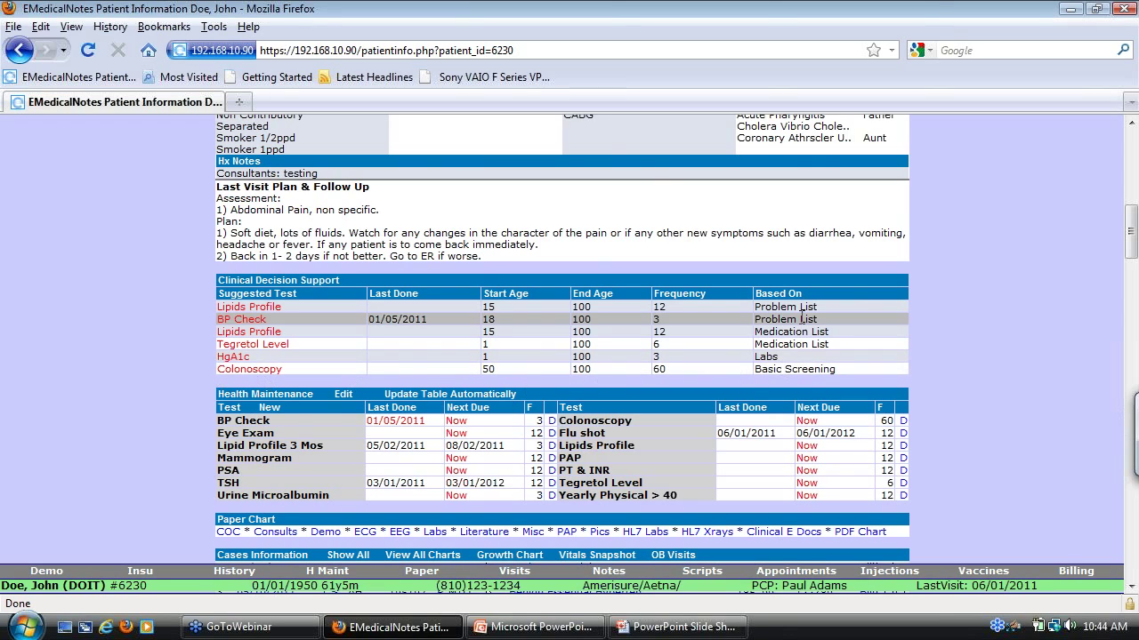
triple_click(777, 370)
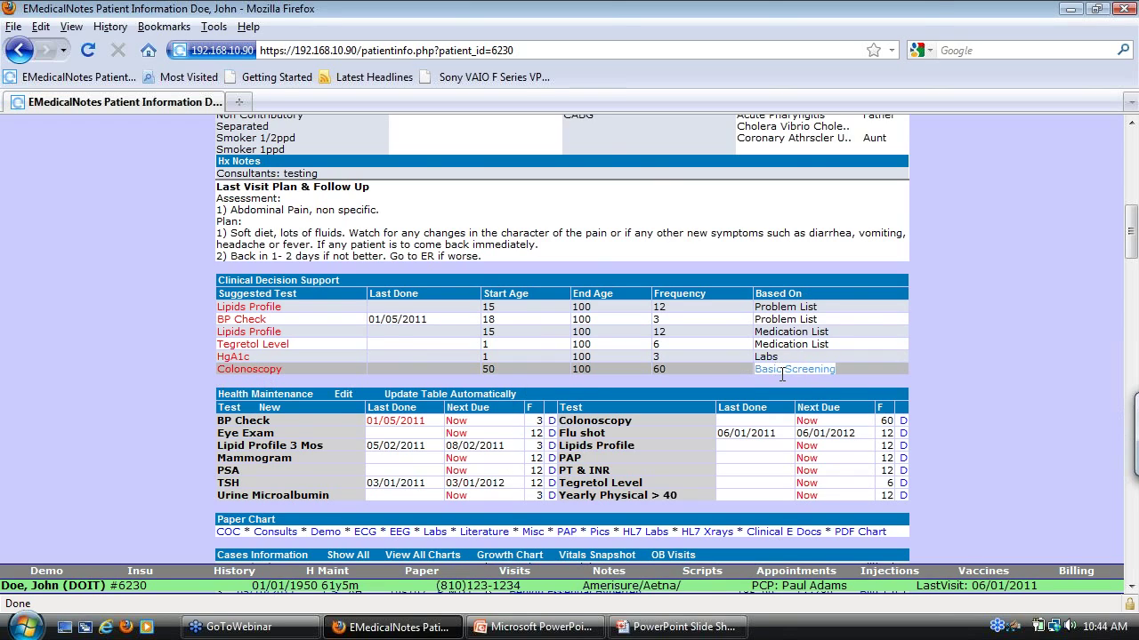